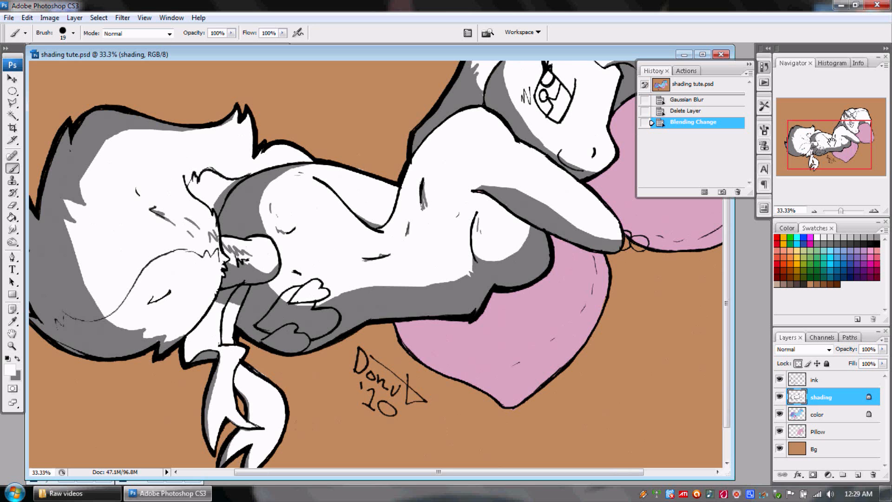
Step: Set the shading layer's blending mode to Multiply so the grey shading darkens the colors beneath it
mouse_move(837, 150)
left_mouse_down()
mouse_move(835, 133)
mouse_move(826, 156)
mouse_move(843, 142)
mouse_move(835, 139)
left_mouse_up()
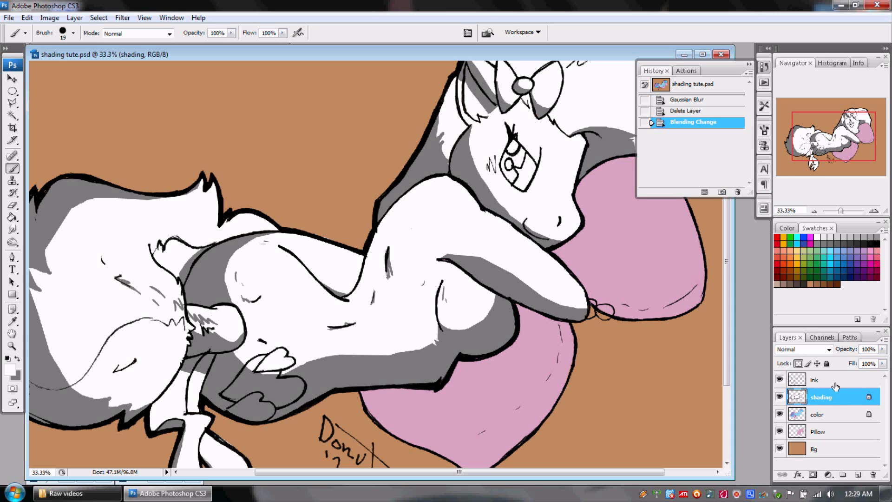
left_click(829, 349)
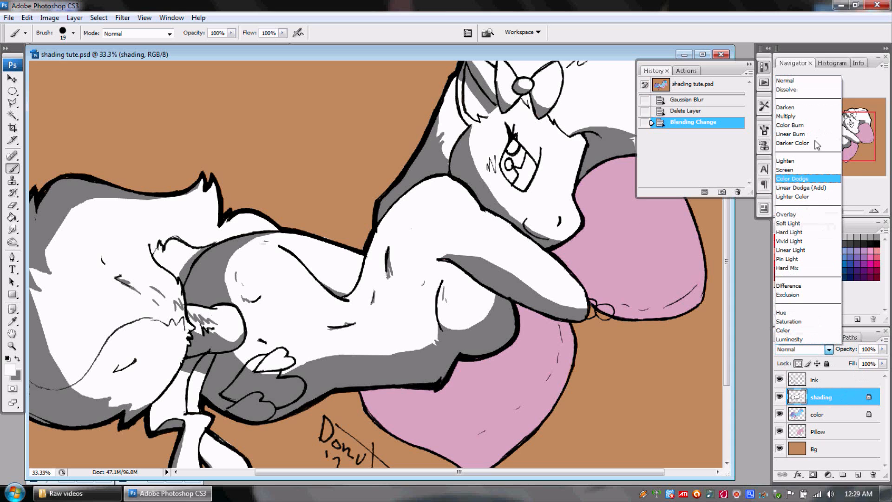
left_click(804, 119)
mouse_move(835, 133)
left_mouse_down()
mouse_move(821, 128)
mouse_move(869, 141)
mouse_move(862, 134)
mouse_move(833, 141)
mouse_move(825, 134)
mouse_move(836, 134)
left_mouse_up()
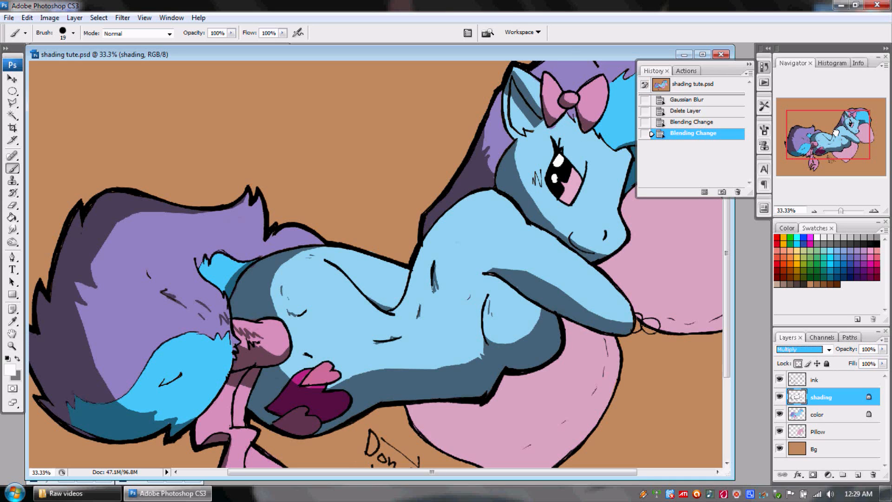
left_click_drag(829, 136, 830, 140)
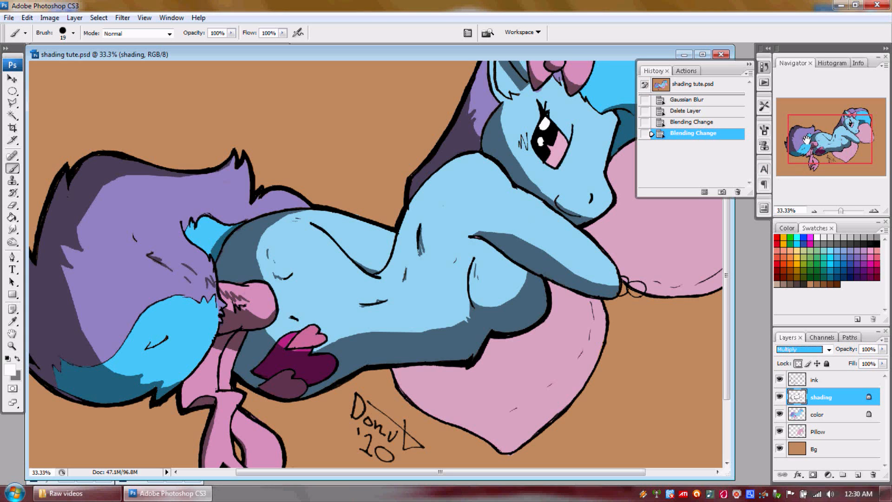
mouse_move(824, 150)
left_mouse_down()
mouse_move(812, 147)
mouse_move(825, 140)
left_mouse_up()
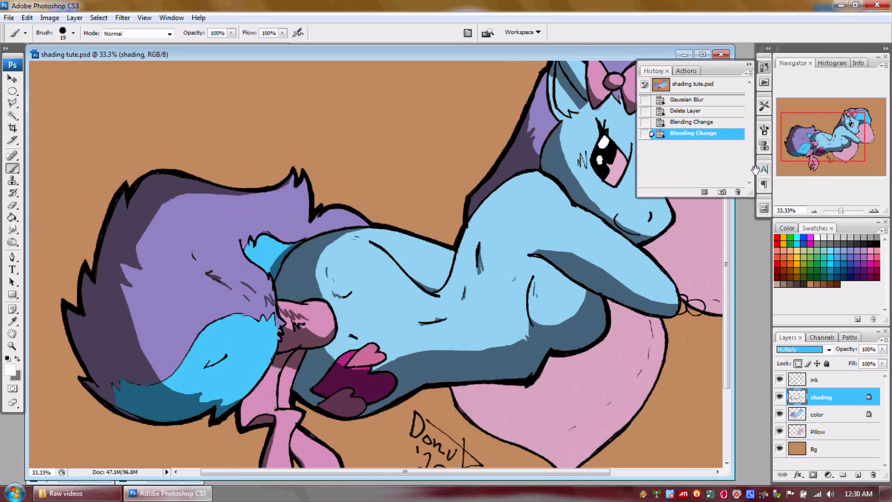
left_click(122, 17)
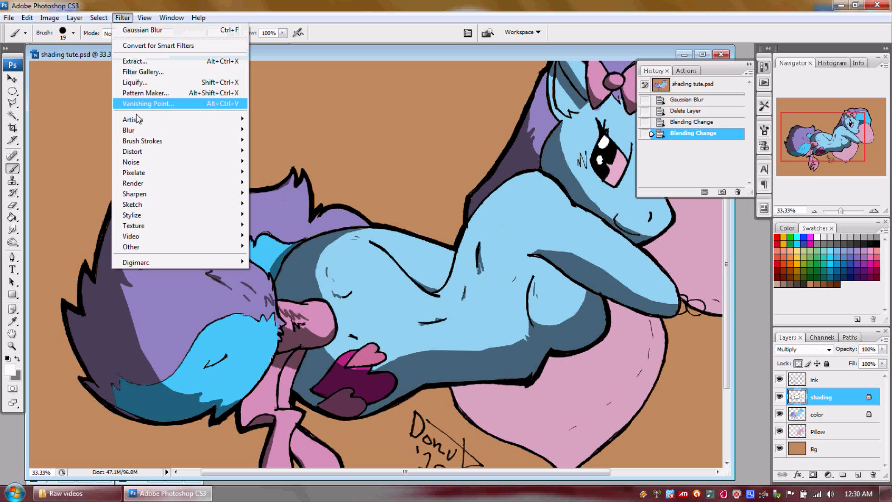
mouse_move(211, 136)
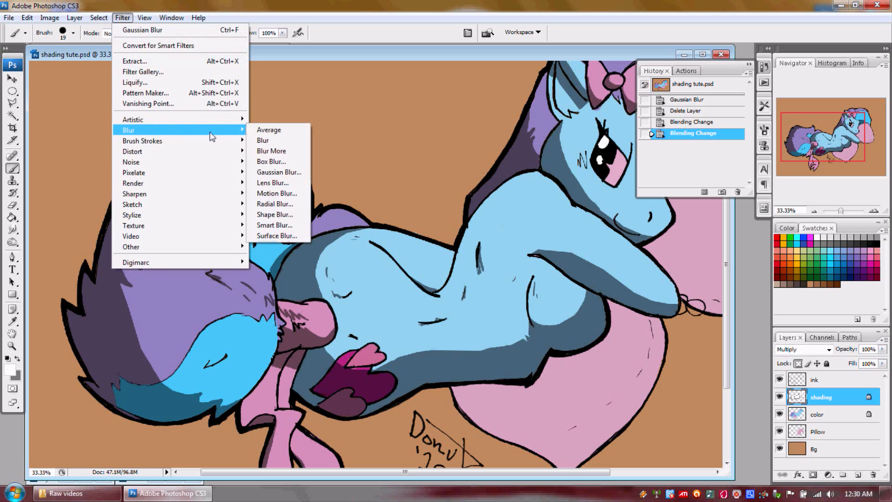
left_click(292, 173)
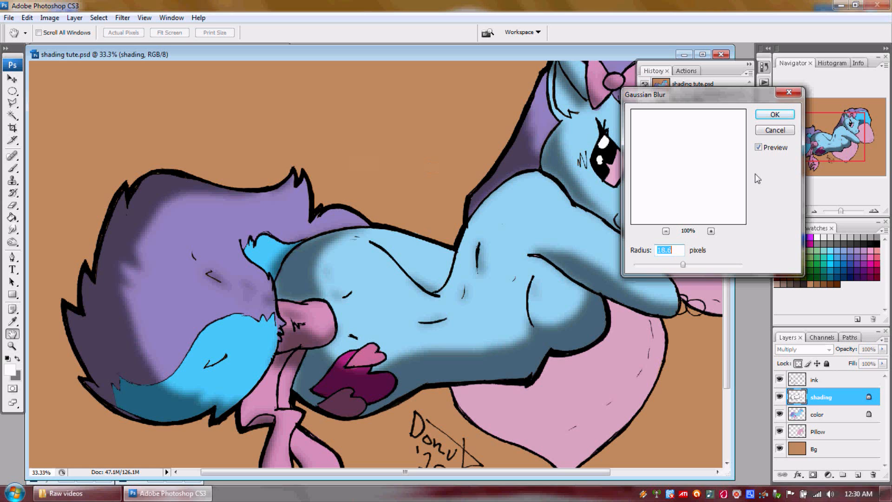
left_click(775, 130)
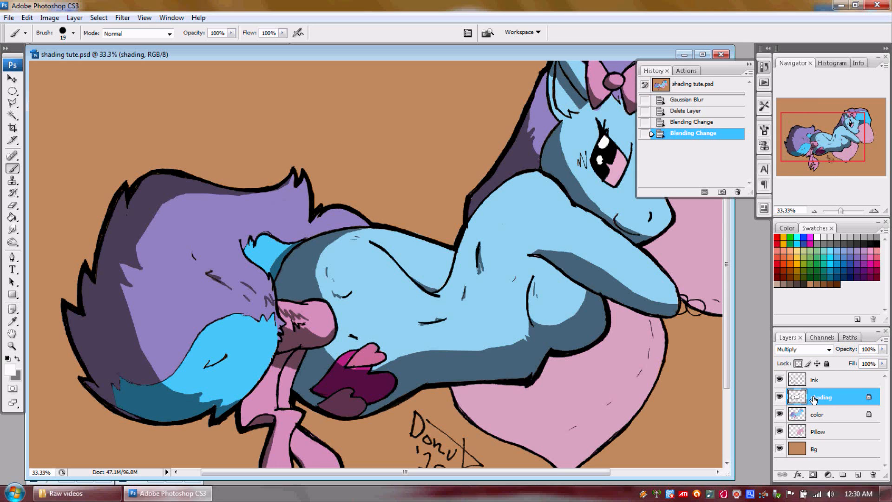
Step: Duplicate the shading layer as "shading copy" within the same document
right_click(849, 399)
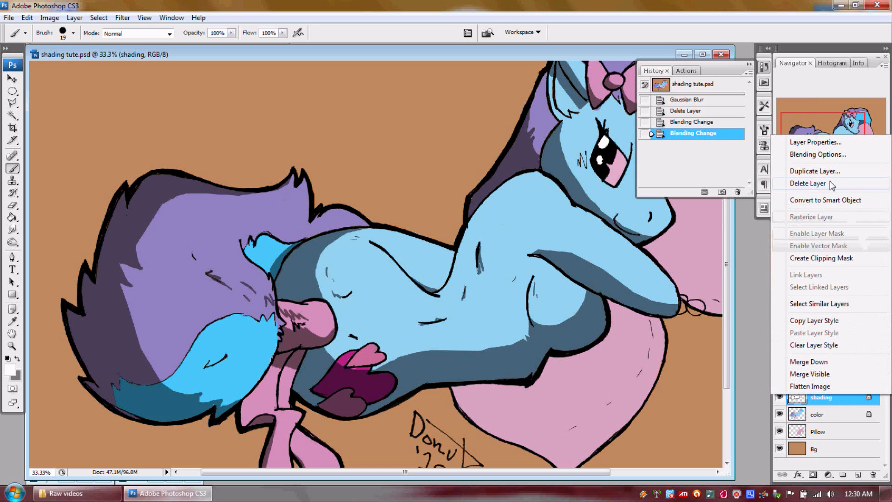
left_click(815, 171)
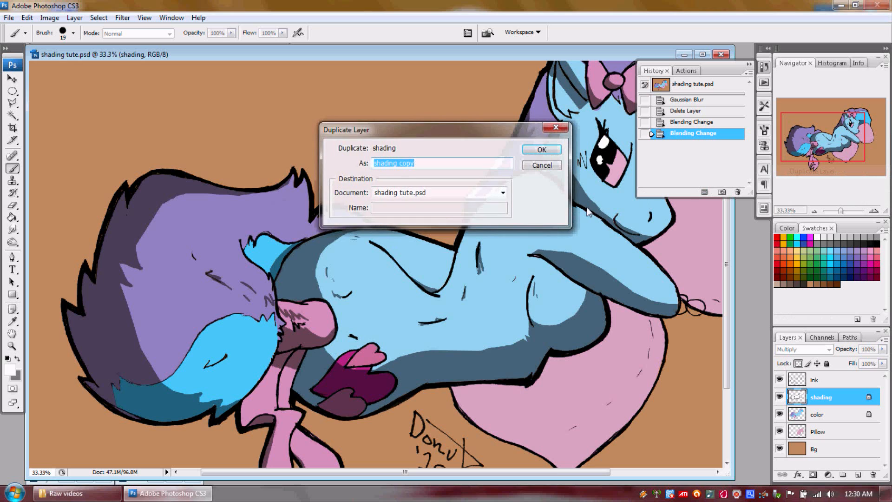
left_click(541, 150)
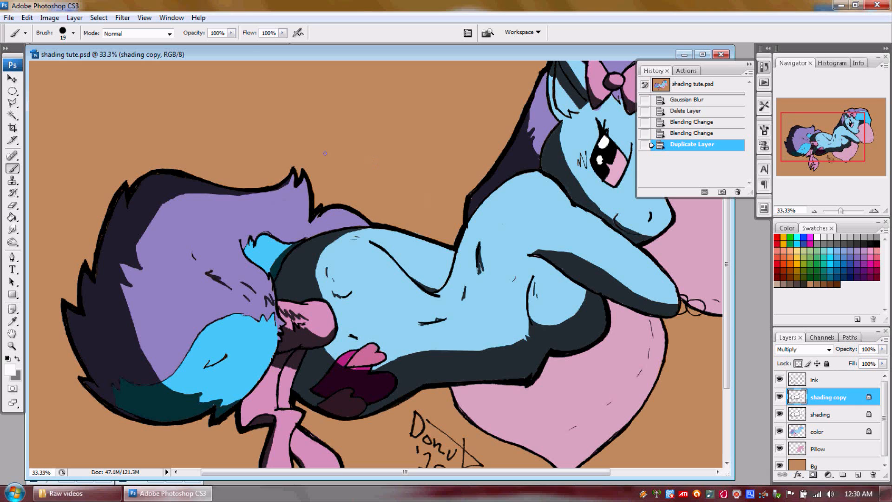
Step: Apply a Gaussian Blur with a radius of about 31 pixels to the shading copy layer
left_click(123, 19)
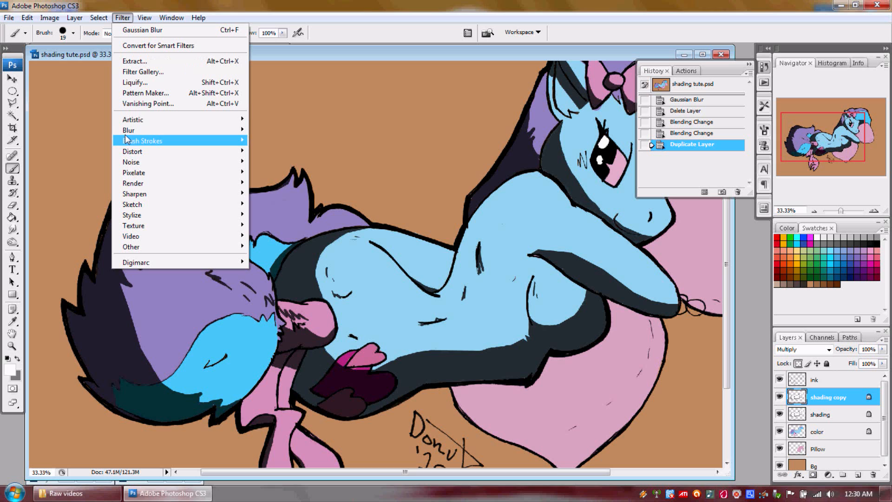
mouse_move(130, 132)
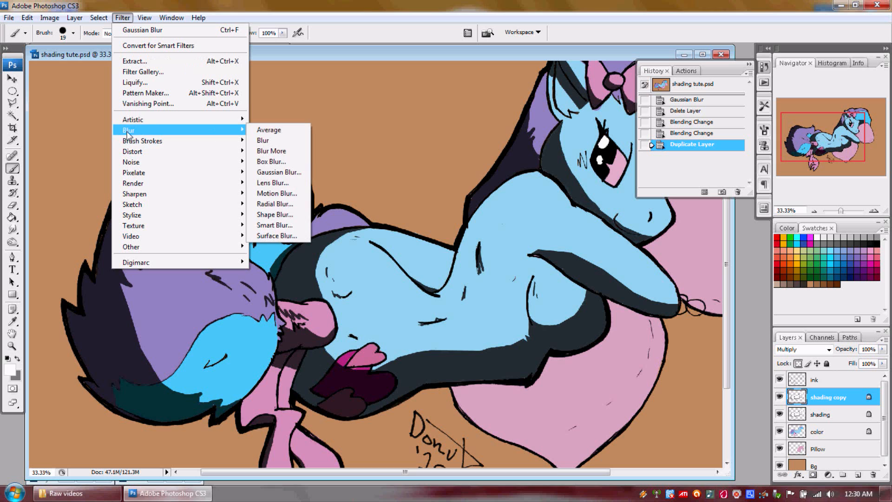
left_click(276, 172)
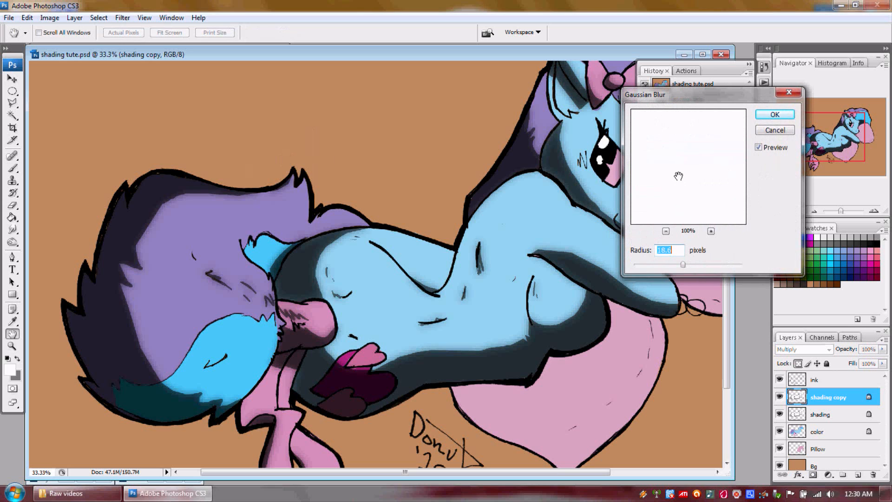
mouse_move(679, 175)
left_mouse_down()
mouse_move(699, 183)
mouse_move(728, 162)
left_mouse_up()
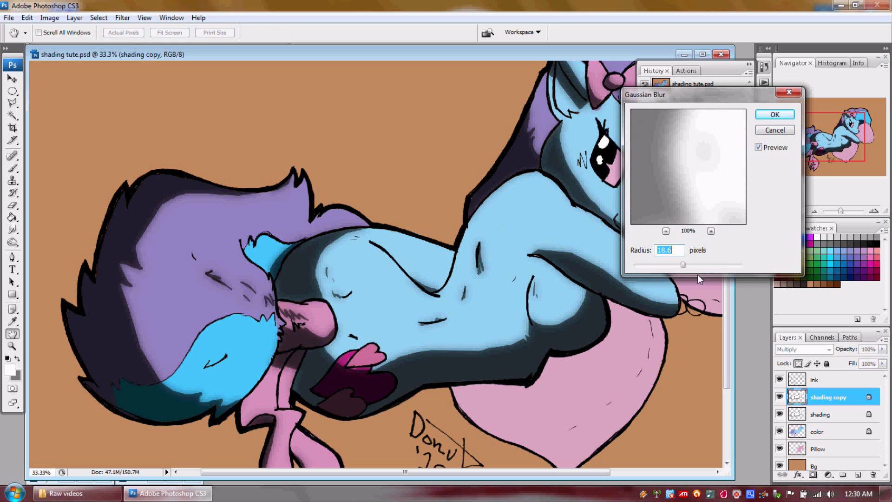
left_click_drag(689, 263, 687, 264)
left_click_drag(667, 182, 687, 205)
mouse_move(689, 264)
left_mouse_down()
mouse_move(676, 263)
mouse_move(691, 264)
left_mouse_up()
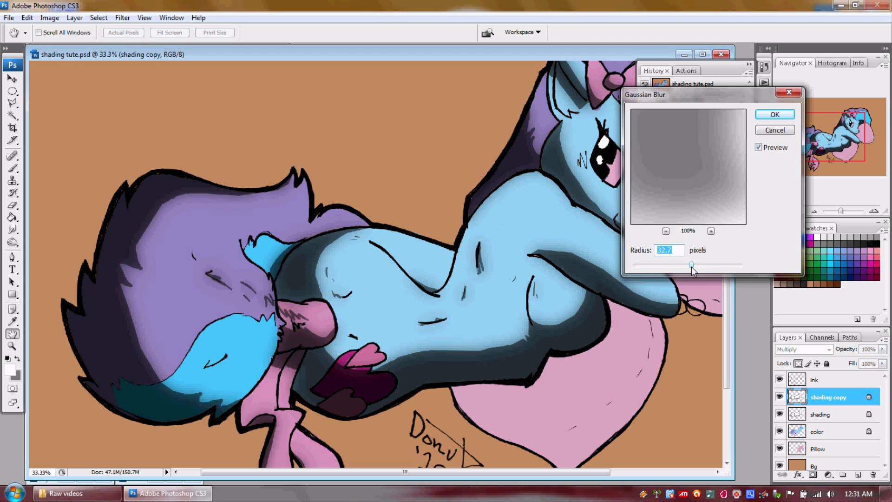
left_click_drag(696, 266, 691, 269)
left_click_drag(698, 160, 736, 183)
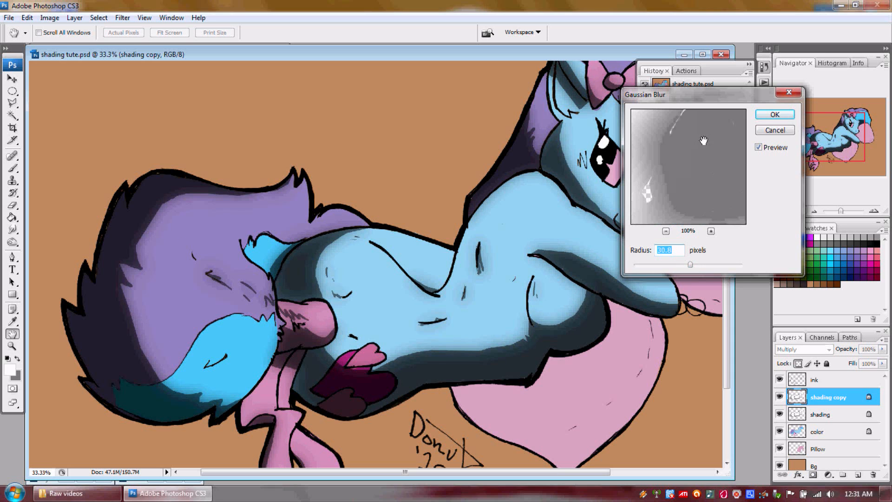
left_click(765, 119)
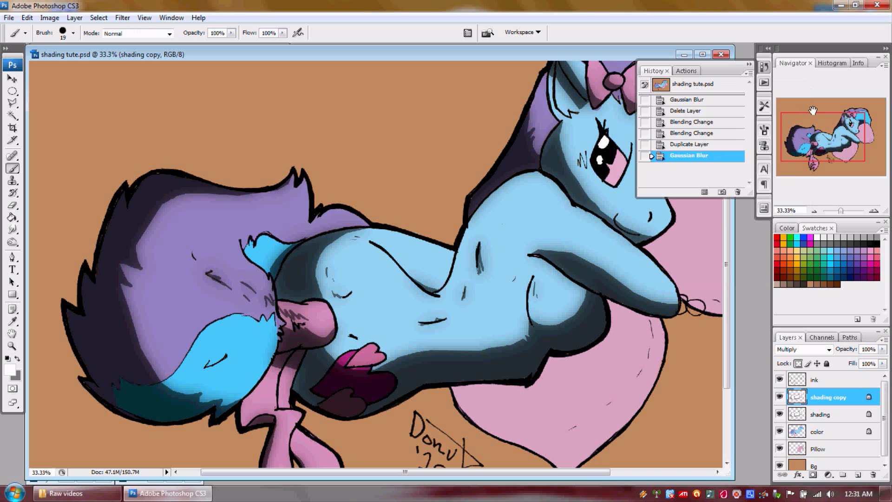
Step: Select the original shading layer and set up a soft brush with 618 px diameter and 0% hardness
mouse_move(816, 149)
left_mouse_down()
mouse_move(828, 136)
mouse_move(834, 146)
mouse_move(806, 144)
mouse_move(815, 159)
mouse_move(835, 153)
left_mouse_up()
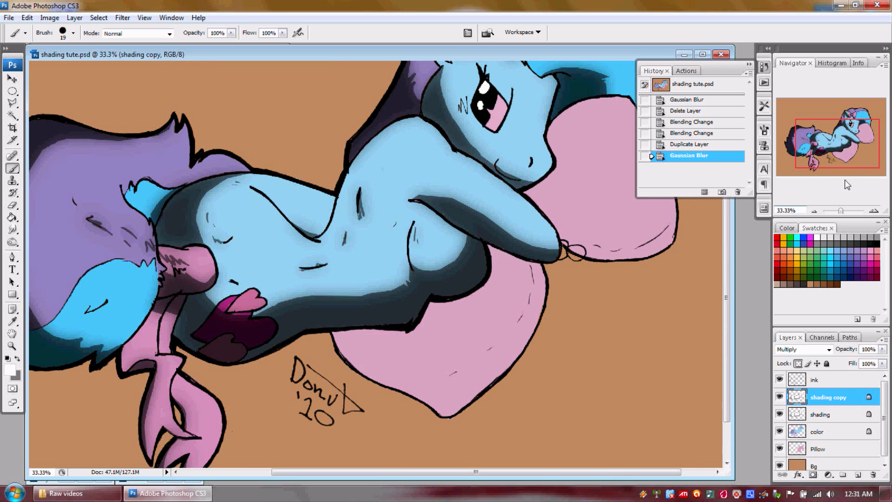
mouse_move(842, 143)
left_mouse_down()
mouse_move(824, 129)
mouse_move(840, 138)
left_mouse_up()
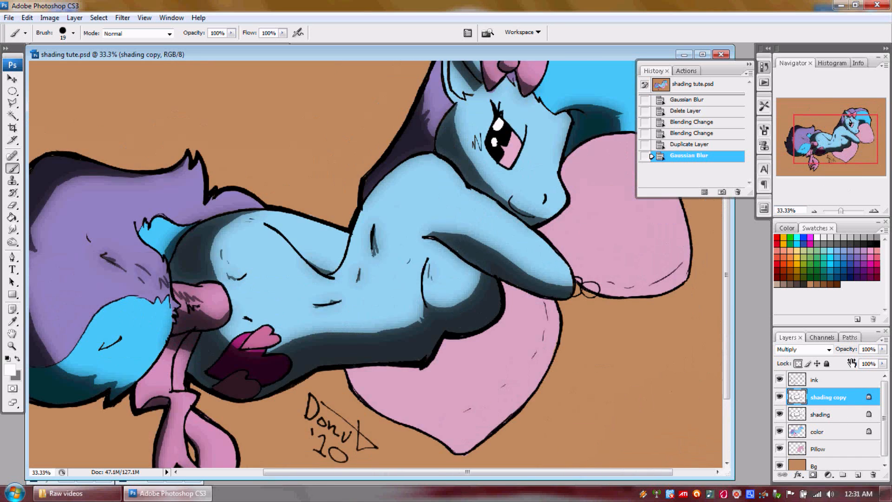
left_click(830, 415)
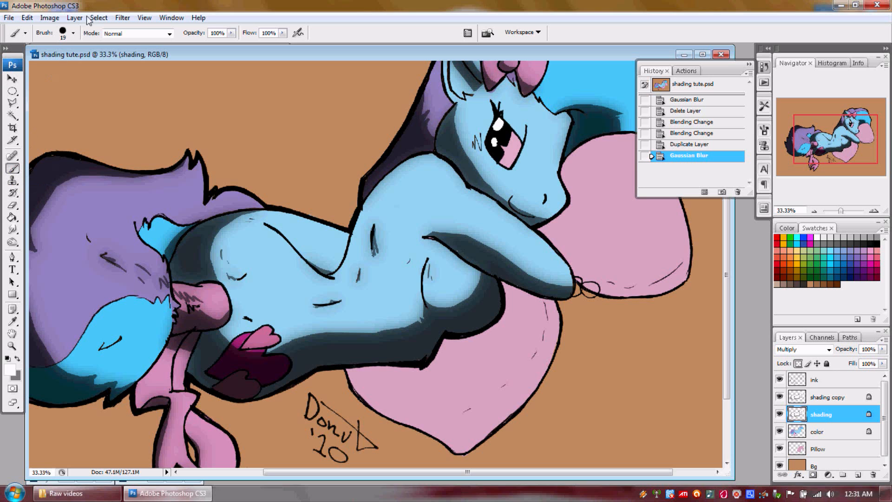
left_click(73, 33)
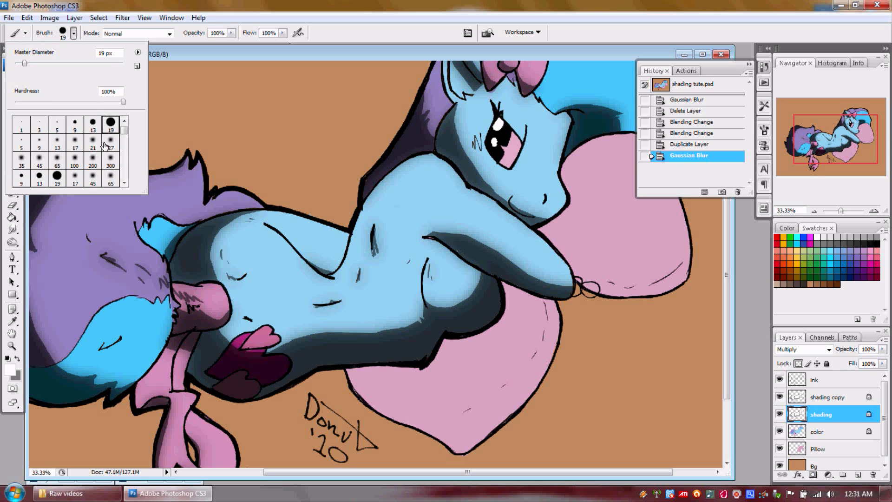
left_click(112, 161)
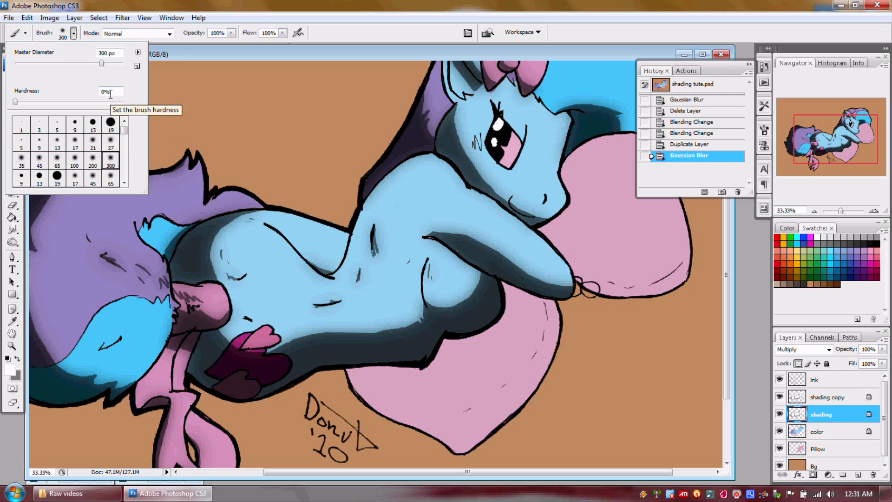
left_click_drag(101, 63, 106, 62)
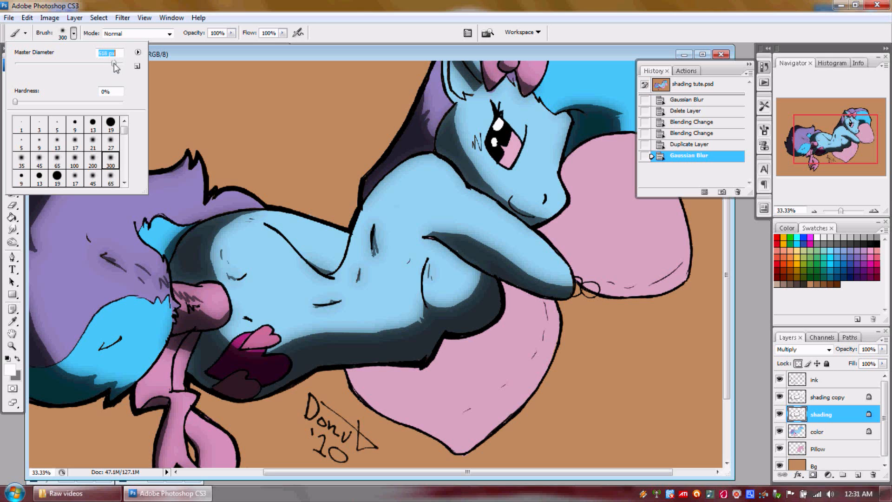
left_click_drag(115, 63, 114, 63)
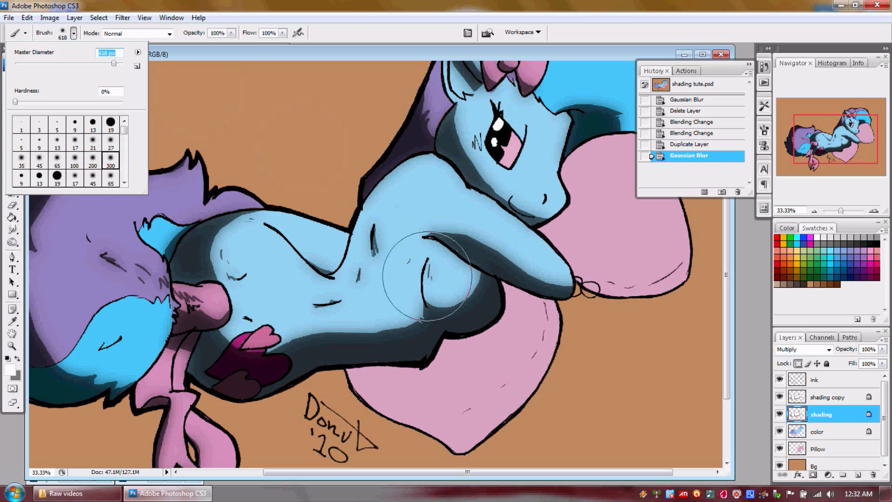
Step: Brush soft white over the shading on the pony's cheek and on the blue hair above the pillow
left_click_drag(838, 136, 835, 140)
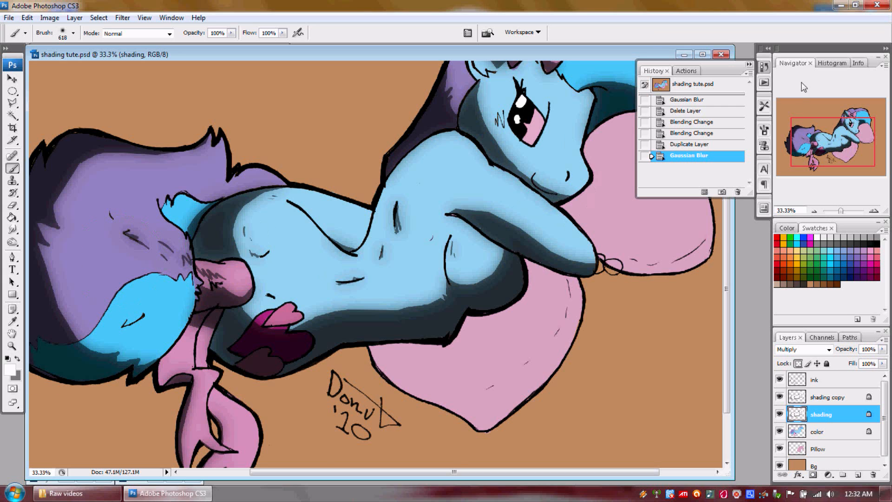
left_click_drag(842, 146, 853, 138)
mouse_move(430, 219)
left_mouse_down()
mouse_move(408, 210)
mouse_move(414, 193)
left_mouse_up()
left_click(413, 193)
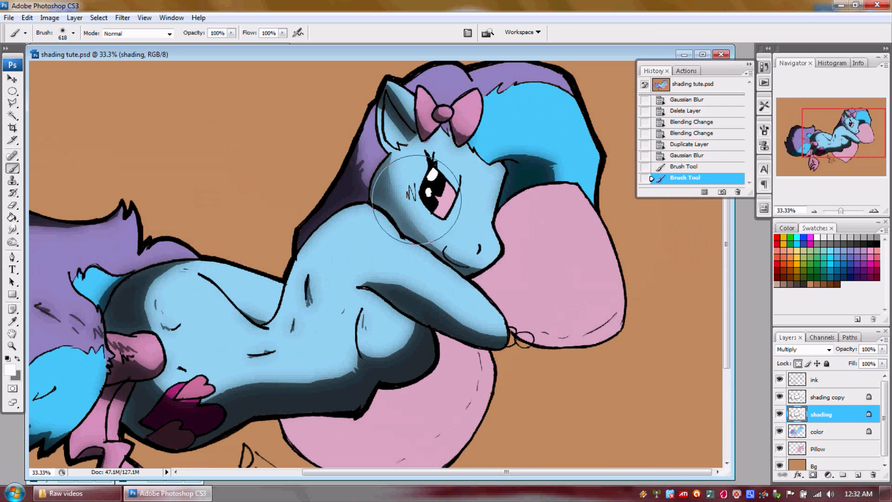
left_click(543, 145)
left_click(543, 145)
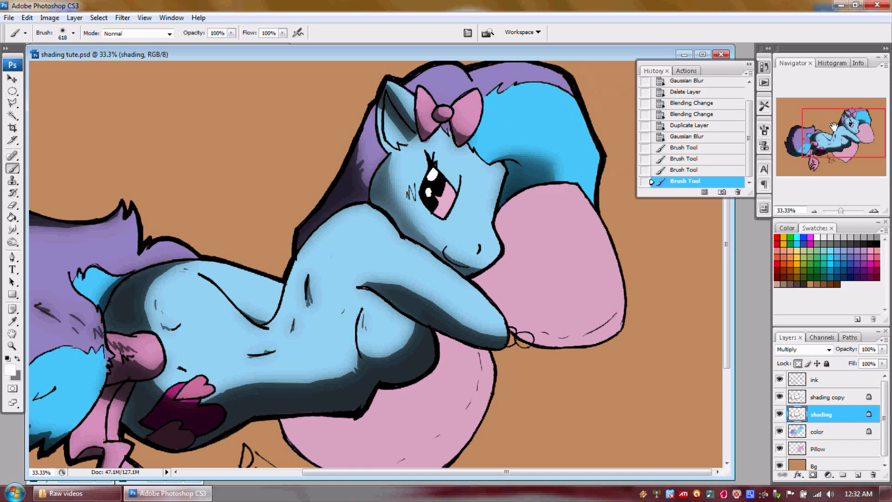
Step: Brush soft white over the shading along the pony's foreleg and under its muzzle to lighten the shadow edges
left_click_drag(834, 127, 822, 144)
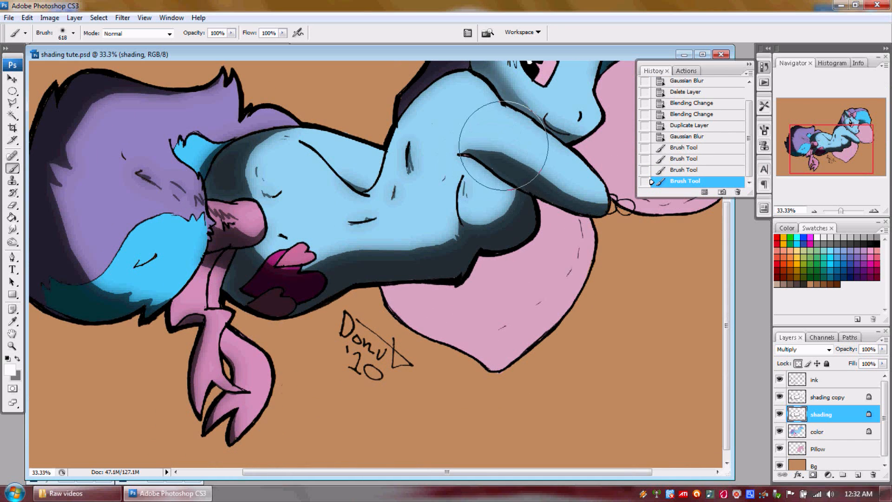
left_click_drag(494, 140, 543, 177)
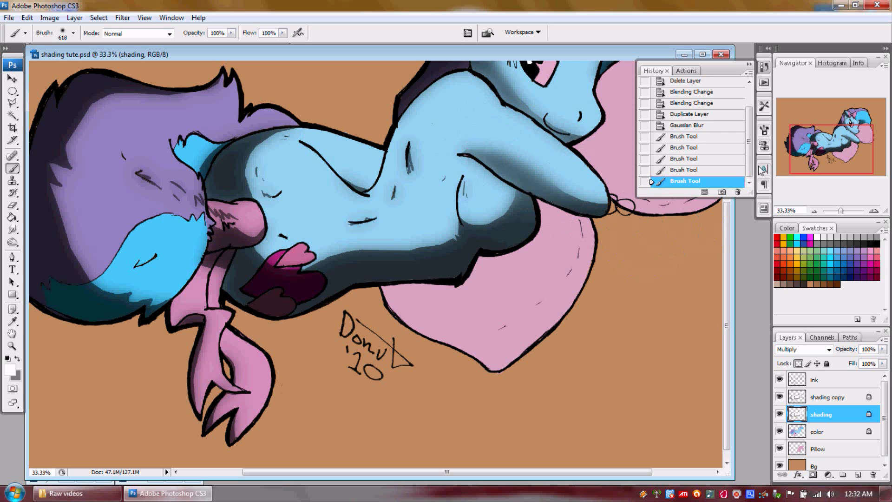
left_click_drag(820, 139, 815, 132)
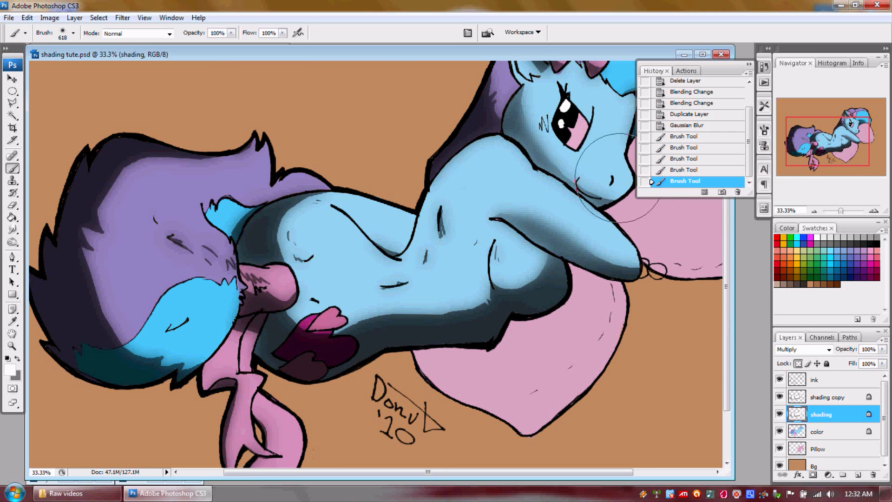
left_click_drag(599, 179, 595, 200)
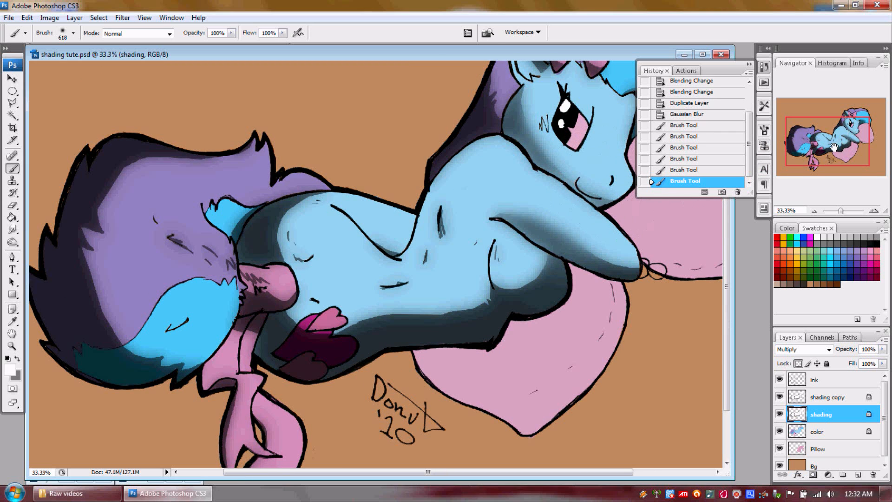
Step: Soften the shading on the pony's chest, along the underside of the belly and around the hip with white strokes
left_click_drag(833, 147, 842, 141)
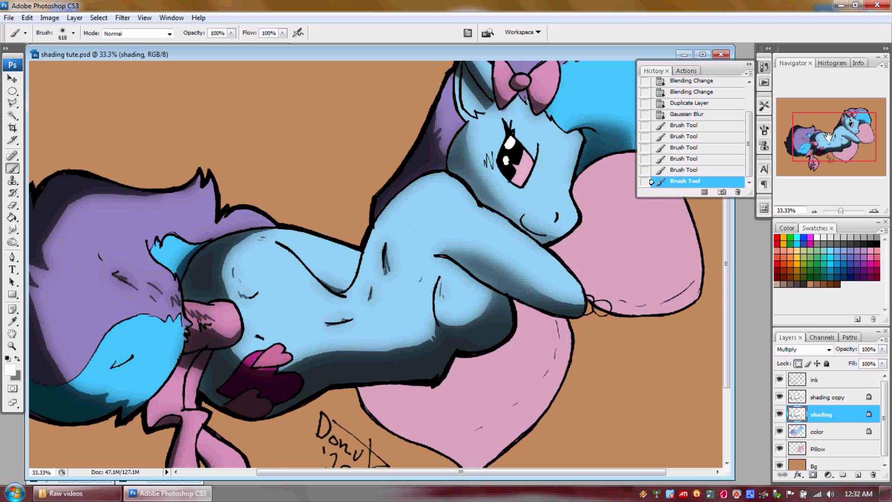
left_click_drag(828, 137, 826, 149)
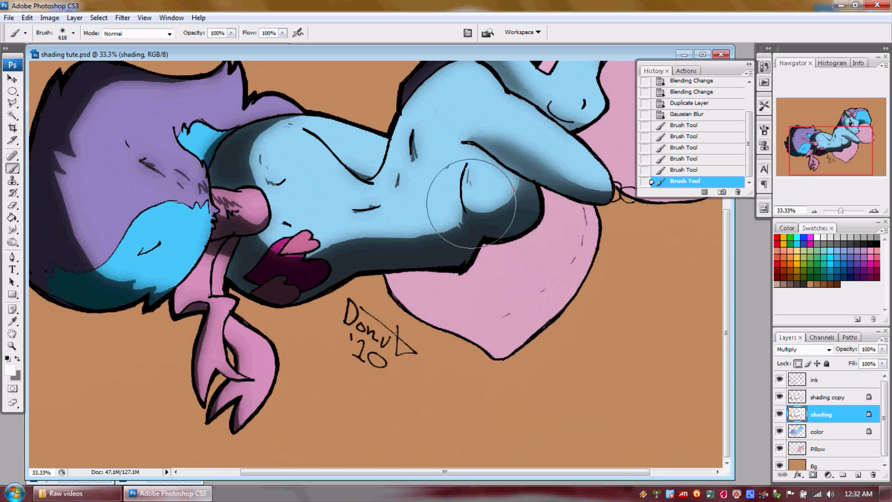
mouse_move(482, 195)
left_mouse_down()
mouse_move(425, 197)
mouse_move(425, 190)
mouse_move(460, 198)
left_mouse_up()
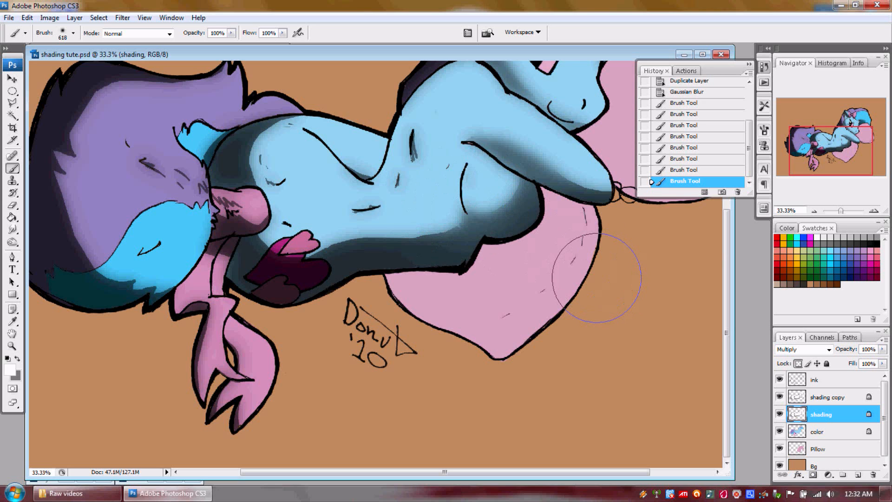
left_click_drag(816, 130, 806, 131)
mouse_move(452, 222)
left_mouse_down()
mouse_move(385, 217)
mouse_move(377, 197)
mouse_move(358, 226)
mouse_move(366, 227)
mouse_move(362, 175)
mouse_move(351, 158)
mouse_move(372, 139)
left_mouse_up()
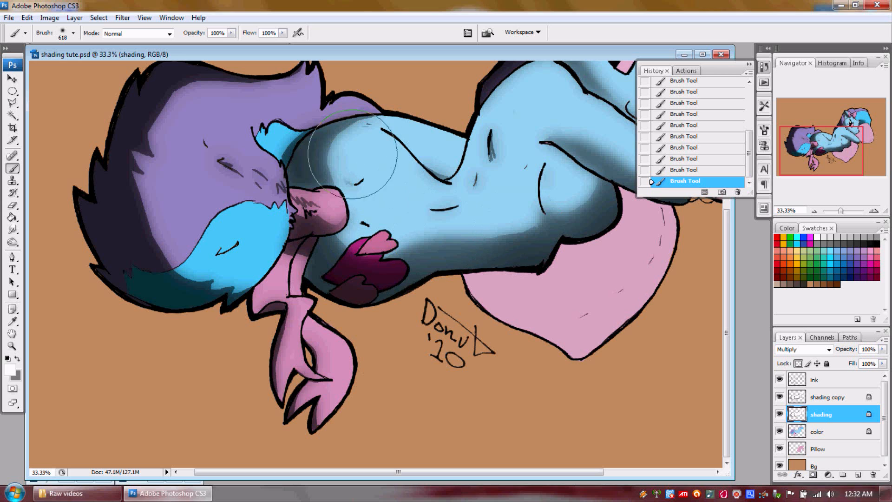
Step: Undo the last two brush strokes and brush soft white again over the shading around the hip
left_click_drag(800, 151, 807, 146)
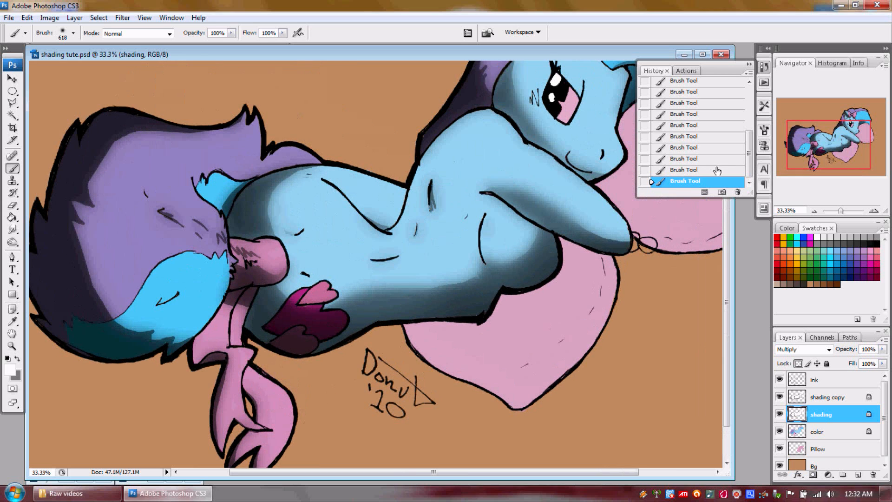
left_click(717, 168)
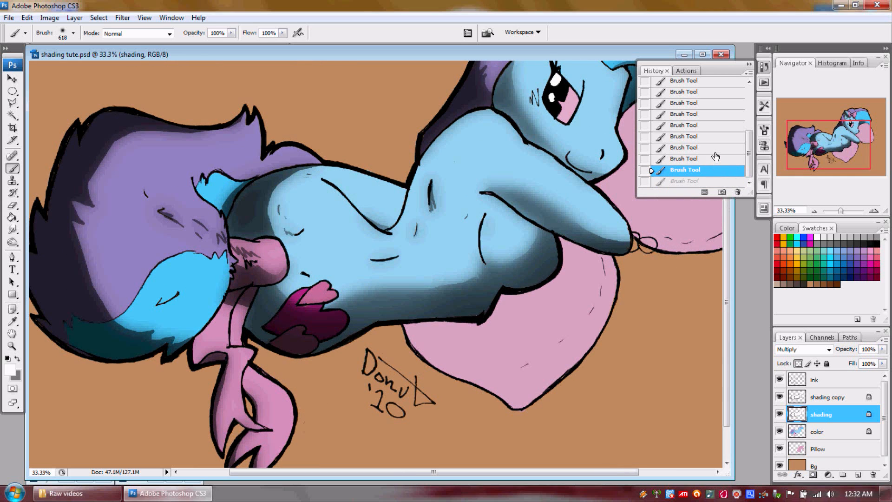
left_click(716, 157)
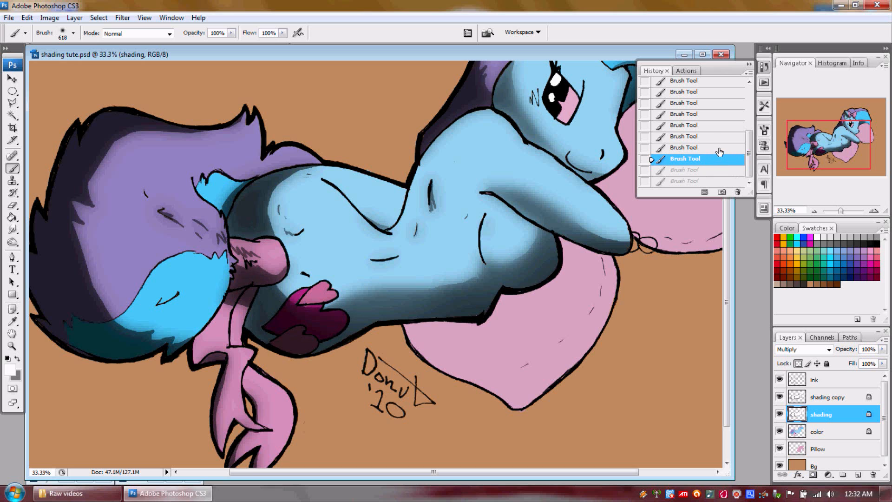
left_click(316, 285)
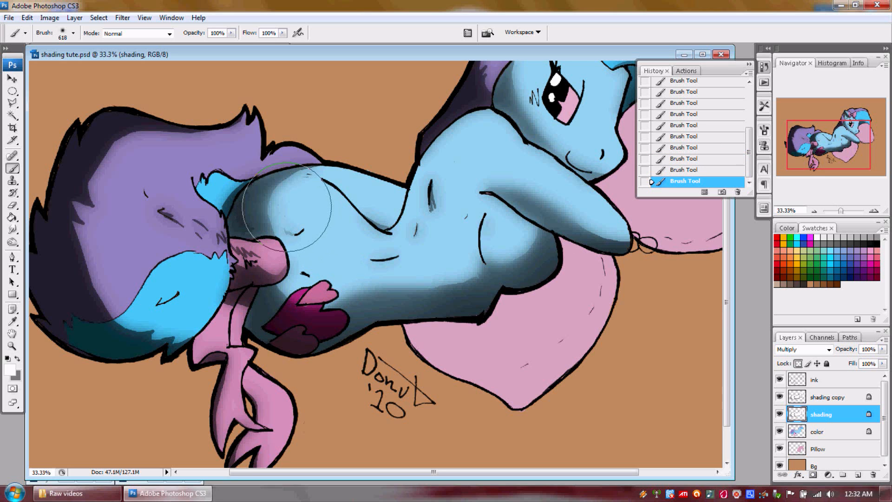
Step: Brush soft white over the shading on the tail's blue strand and along the inner edge of its purple shadow
left_click_drag(819, 145, 809, 148)
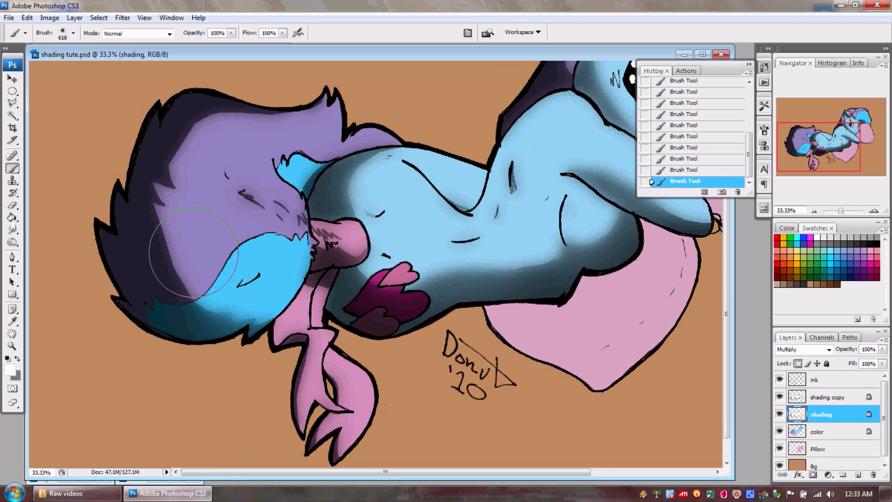
left_click_drag(186, 170, 222, 114)
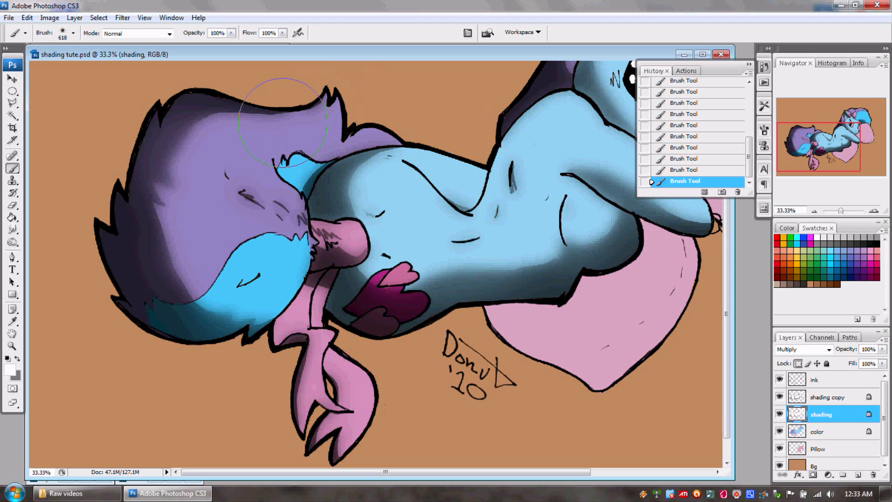
mouse_move(812, 147)
left_mouse_down()
mouse_move(822, 151)
mouse_move(837, 138)
mouse_move(822, 135)
mouse_move(832, 146)
mouse_move(823, 156)
left_mouse_up()
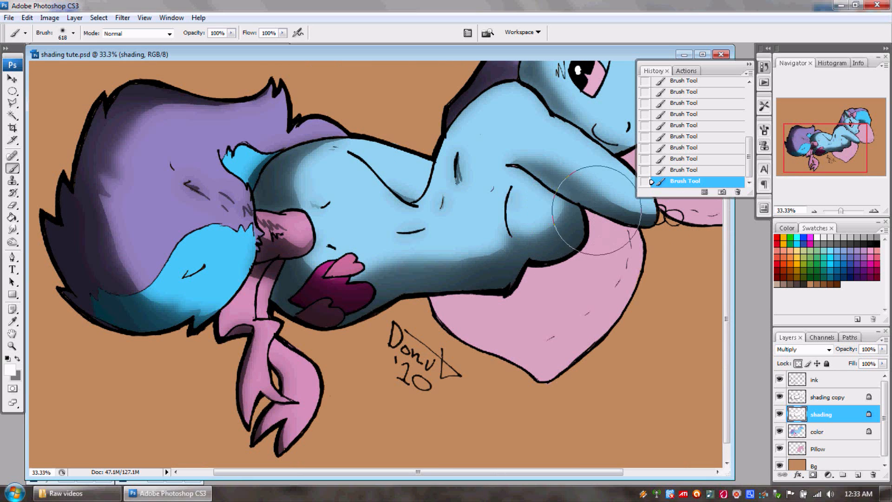
left_click_drag(819, 151, 821, 149)
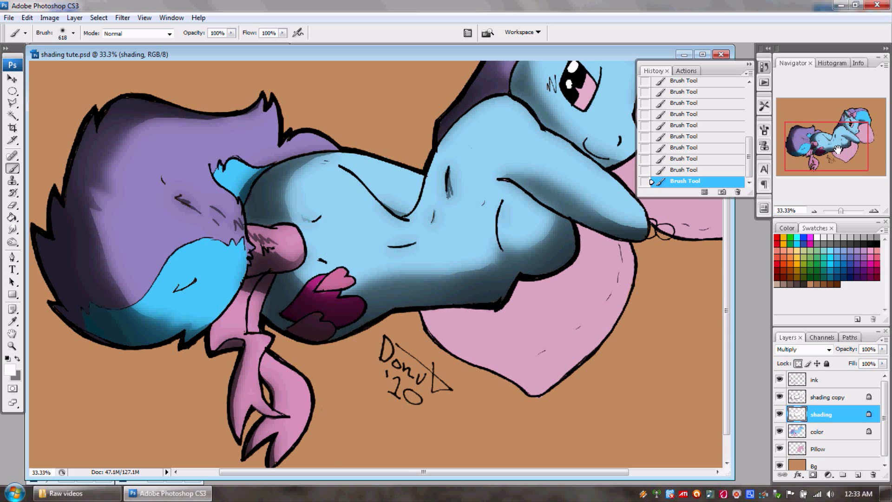
mouse_move(838, 149)
left_mouse_down()
mouse_move(850, 132)
mouse_move(828, 145)
mouse_move(834, 139)
left_mouse_up()
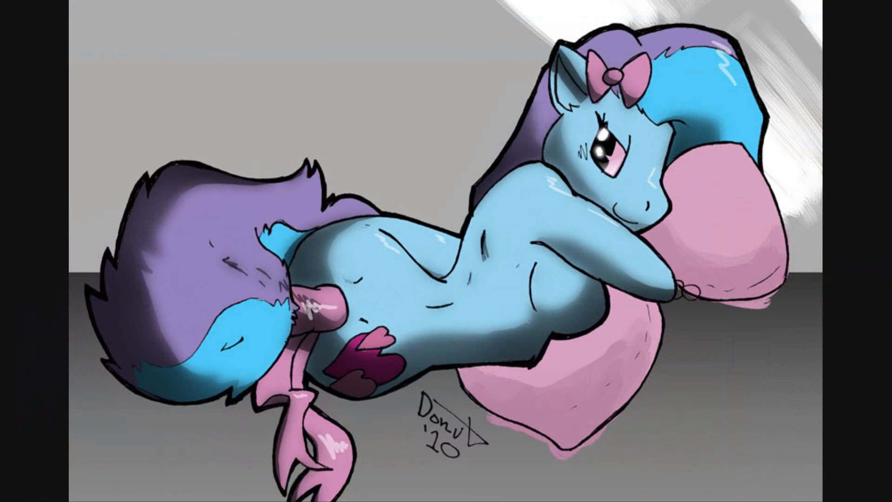